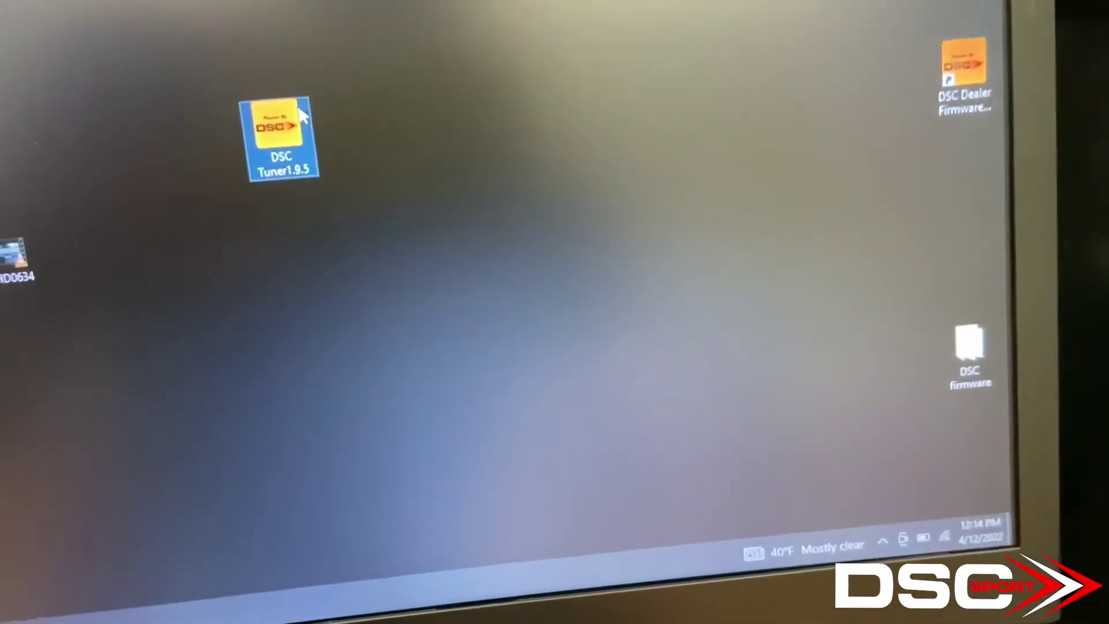
- Launch DSC Tuner 1.9.5, set the vehicle type to Porsche 9x1, and show travel sensor settings
double_click(275, 143)
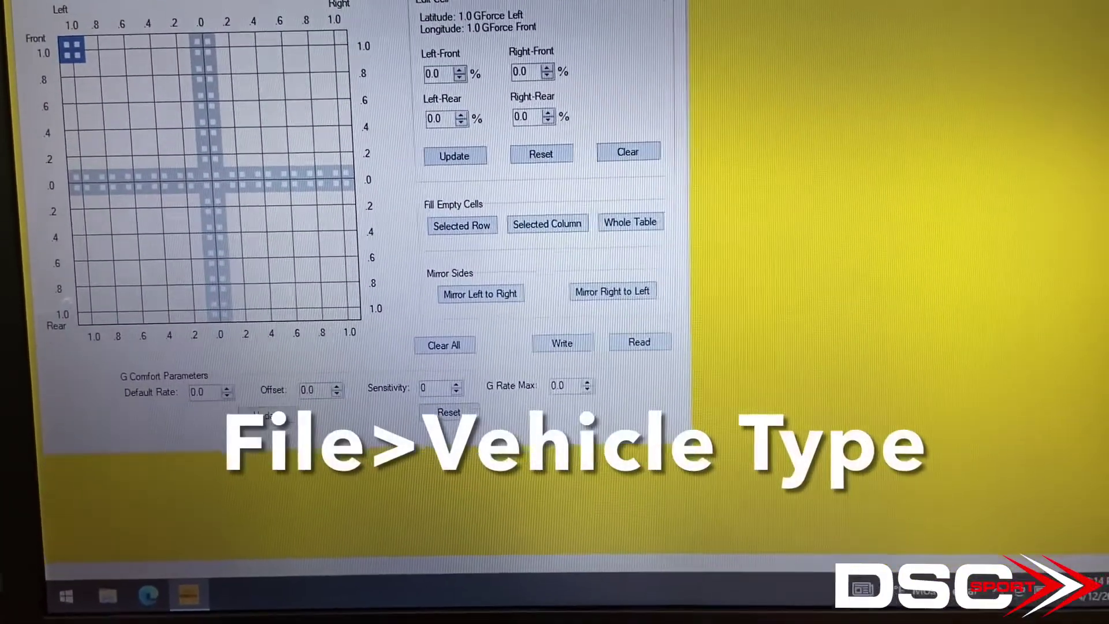
left_click(17, 2)
mouse_move(103, 110)
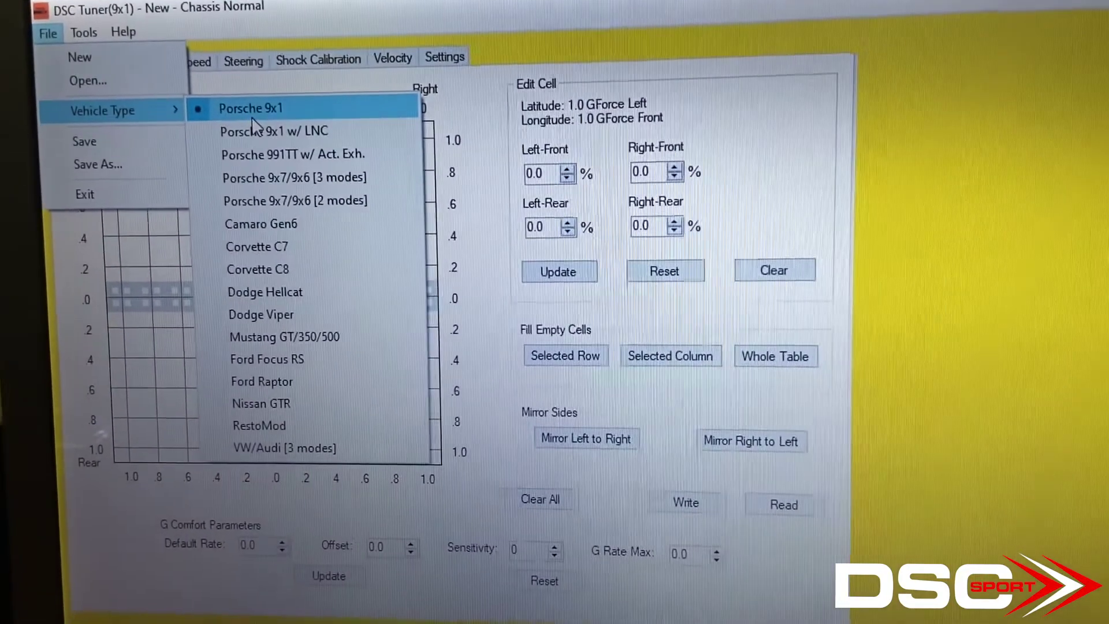
left_click(247, 122)
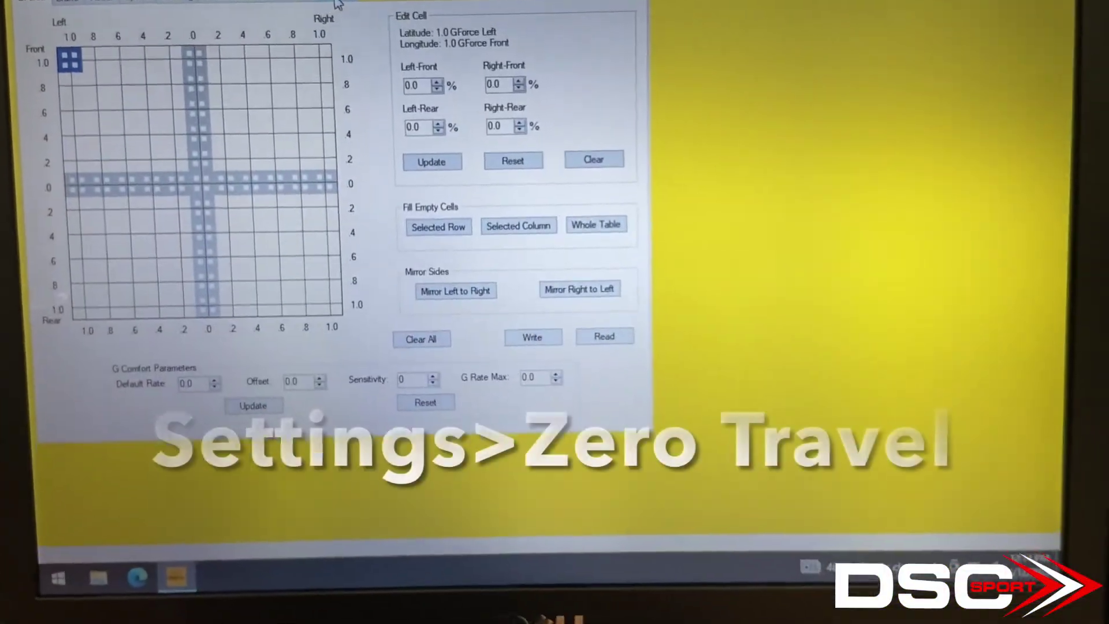
left_click(416, 31)
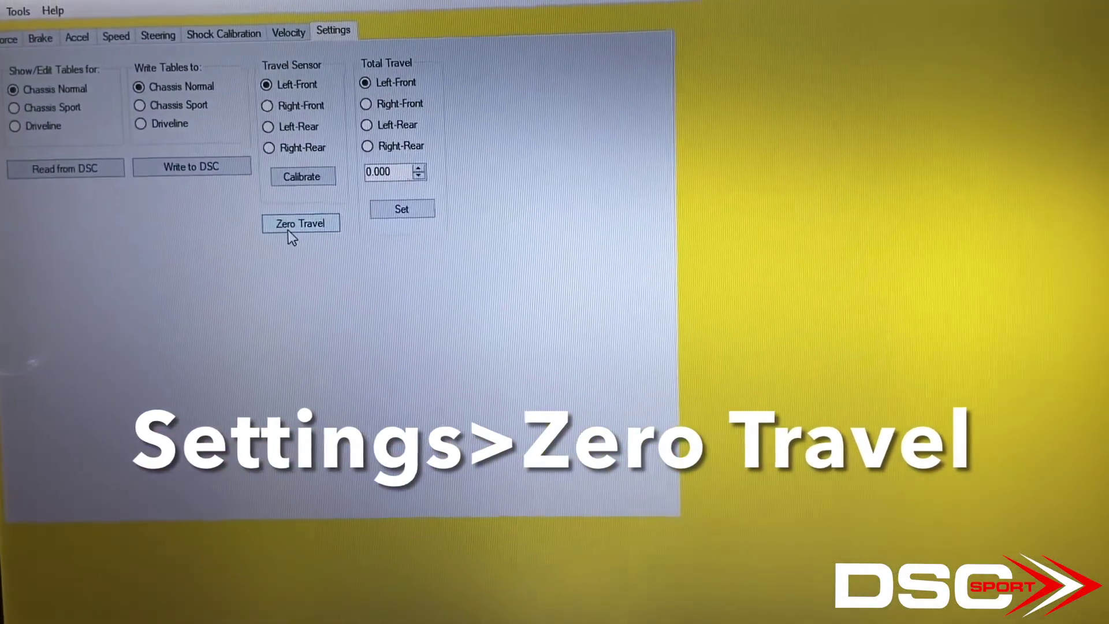
- Zero the ride height sensors with Zero Travel and dismiss the success message
left_click(294, 229)
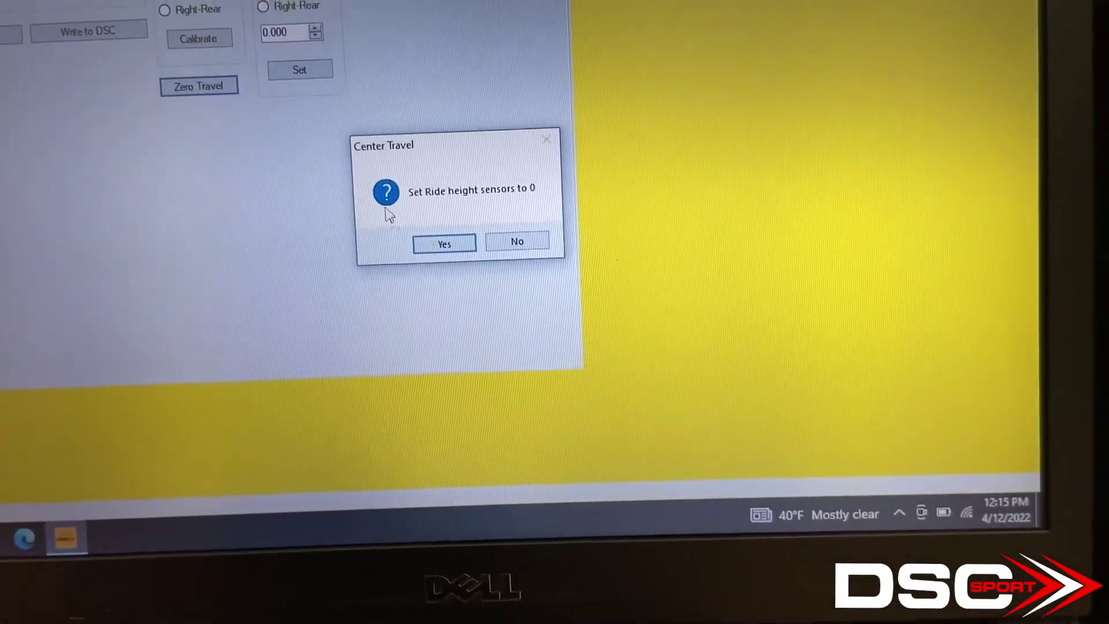
left_click(422, 249)
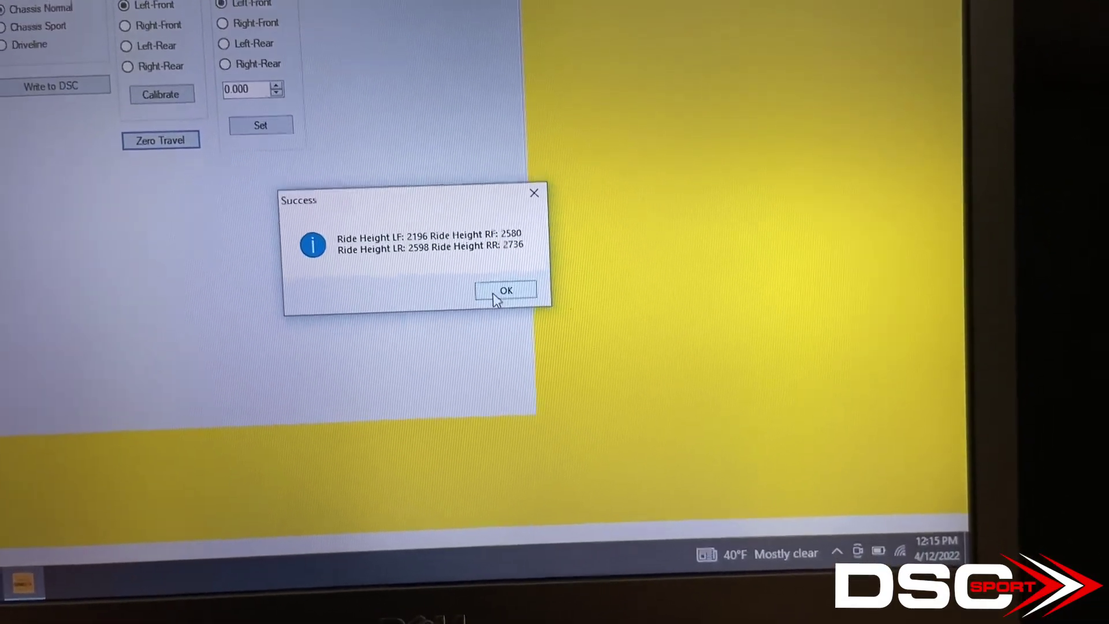
left_click(488, 298)
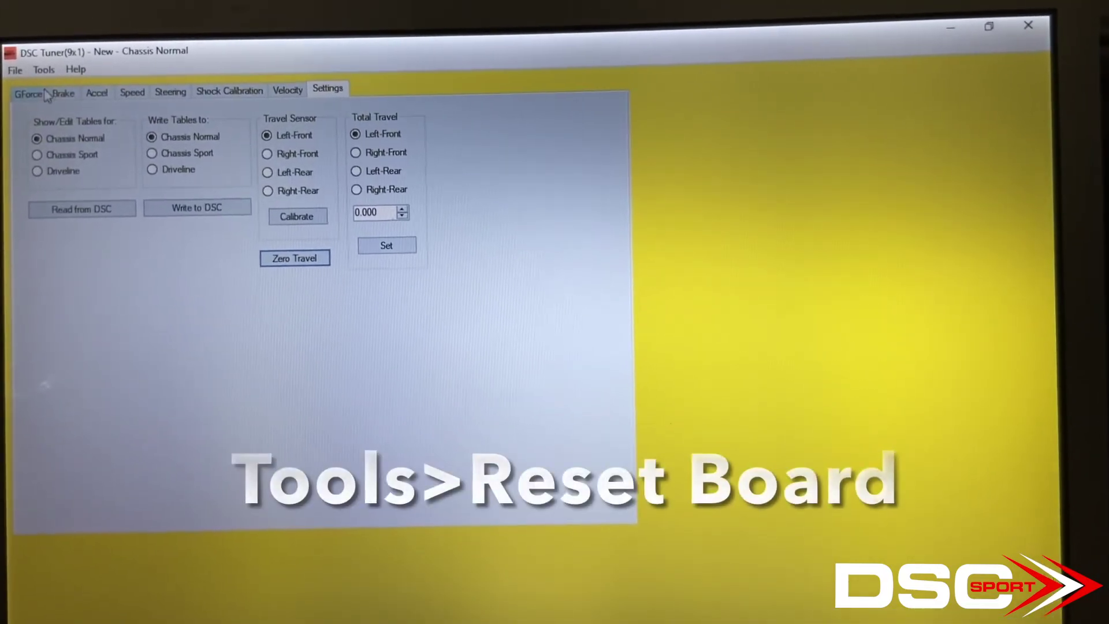
- Reset the DSC board from the Tools menu and dismiss the 'Board is reset' message
left_click(44, 52)
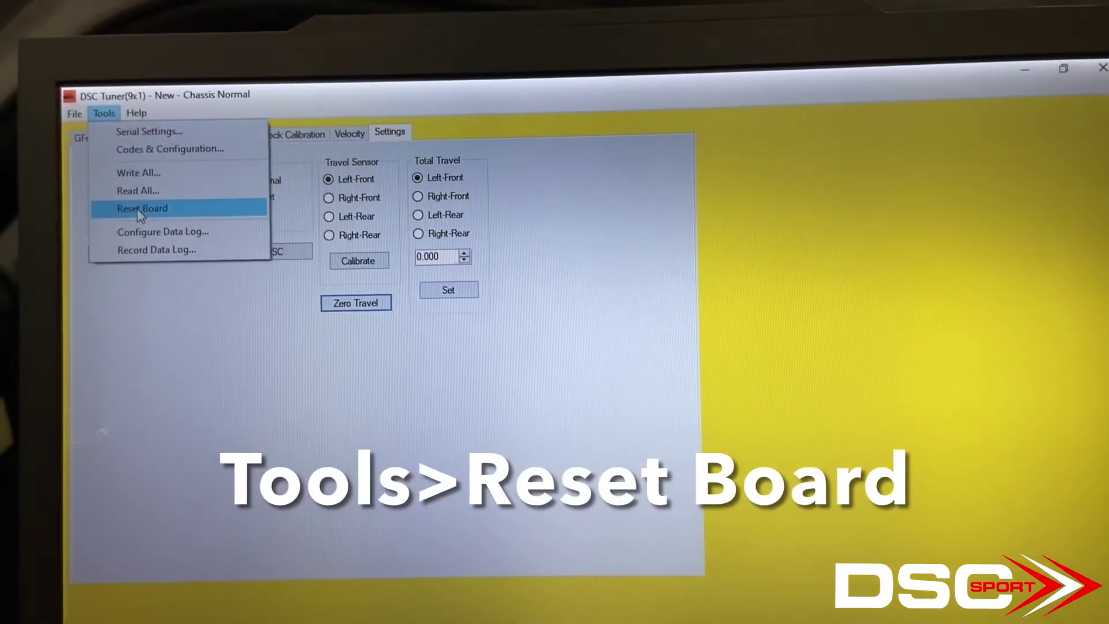
left_click(121, 186)
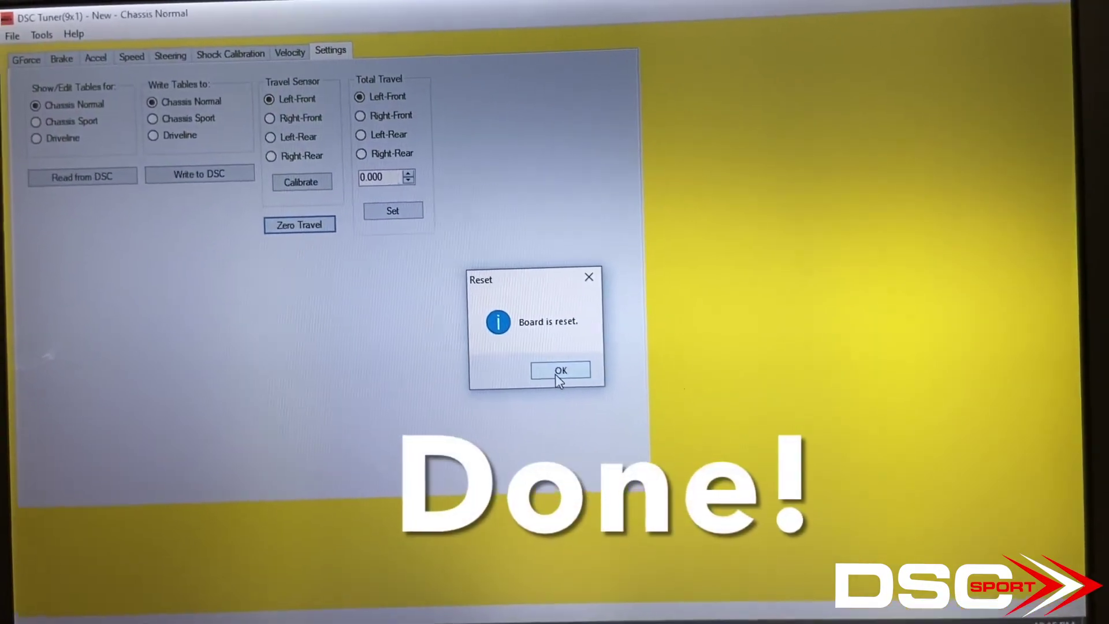
left_click(556, 376)
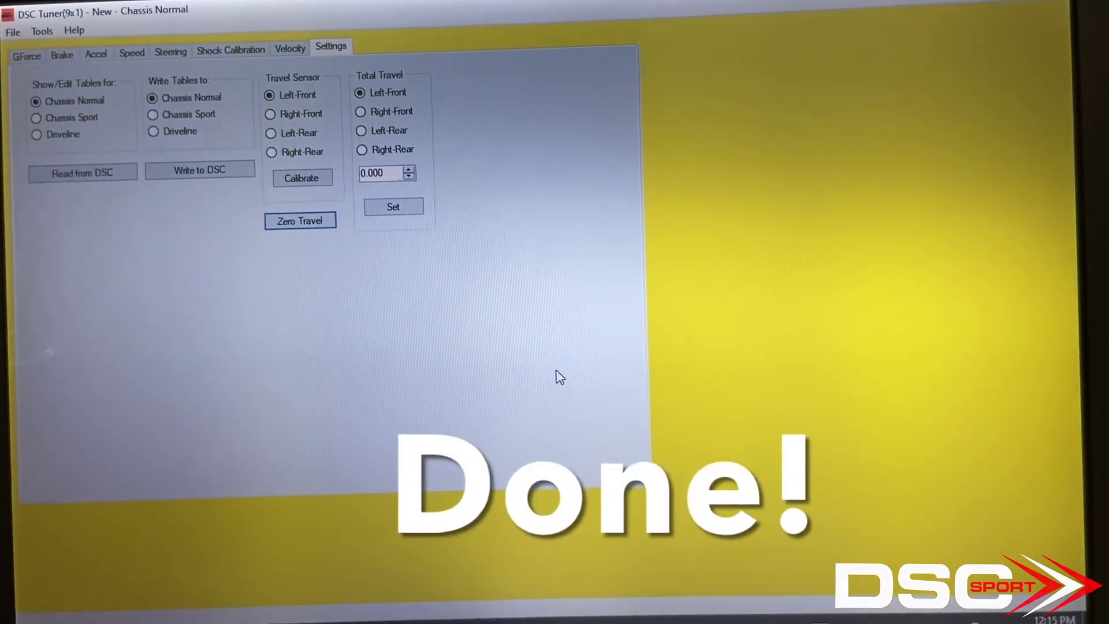